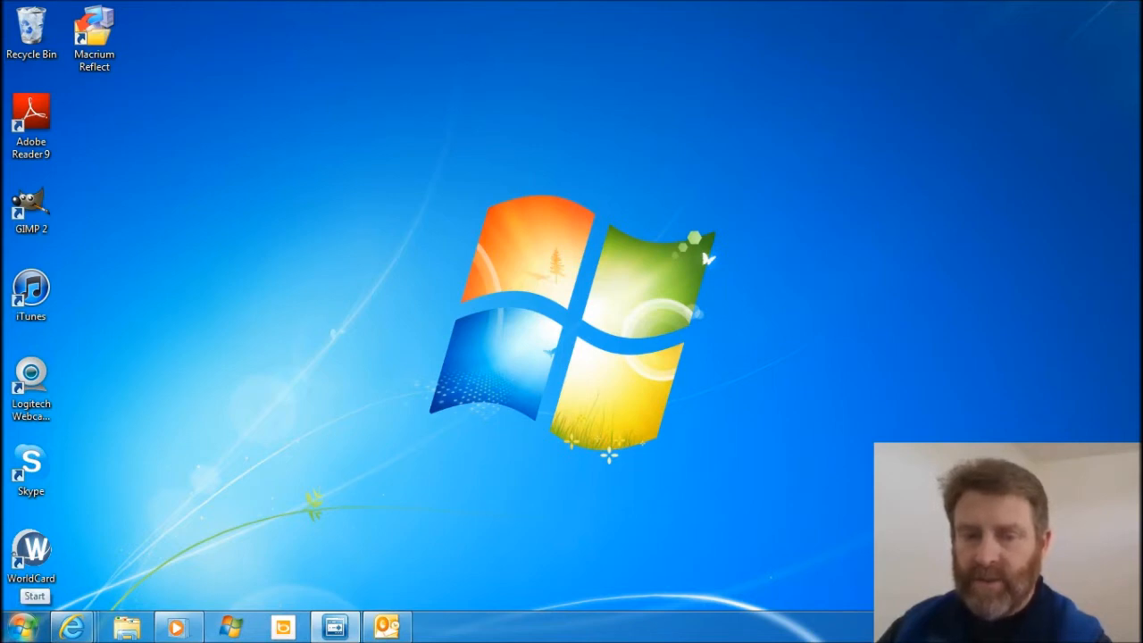
Open the computer's system properties and bring up its Remote Desktop and Remote Assistance settings.
click(23, 626)
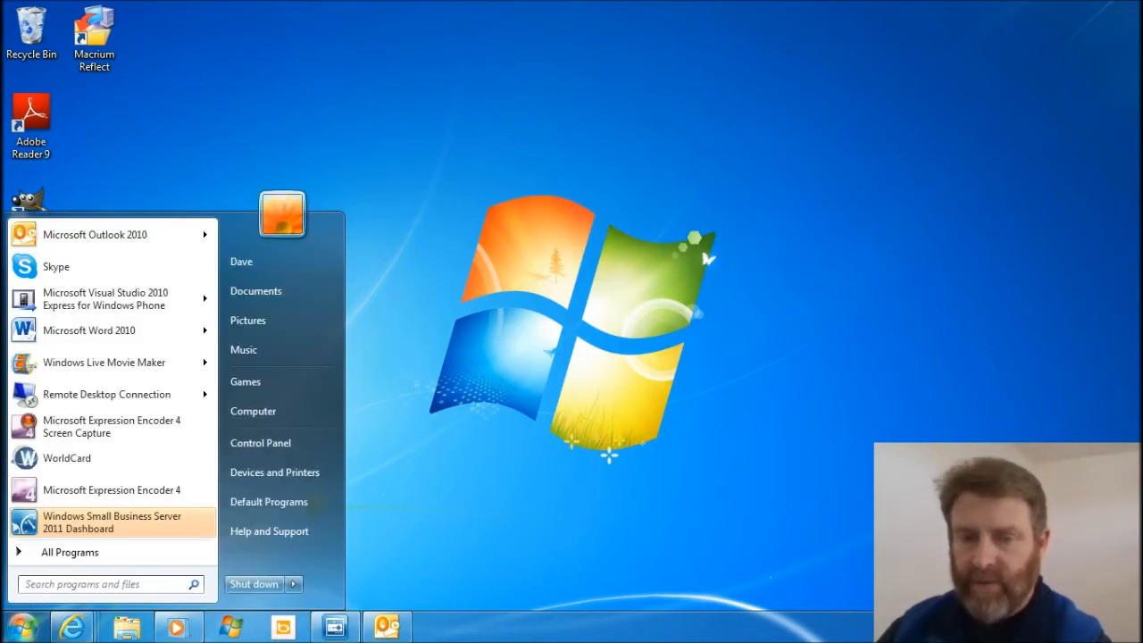
right_click(251, 413)
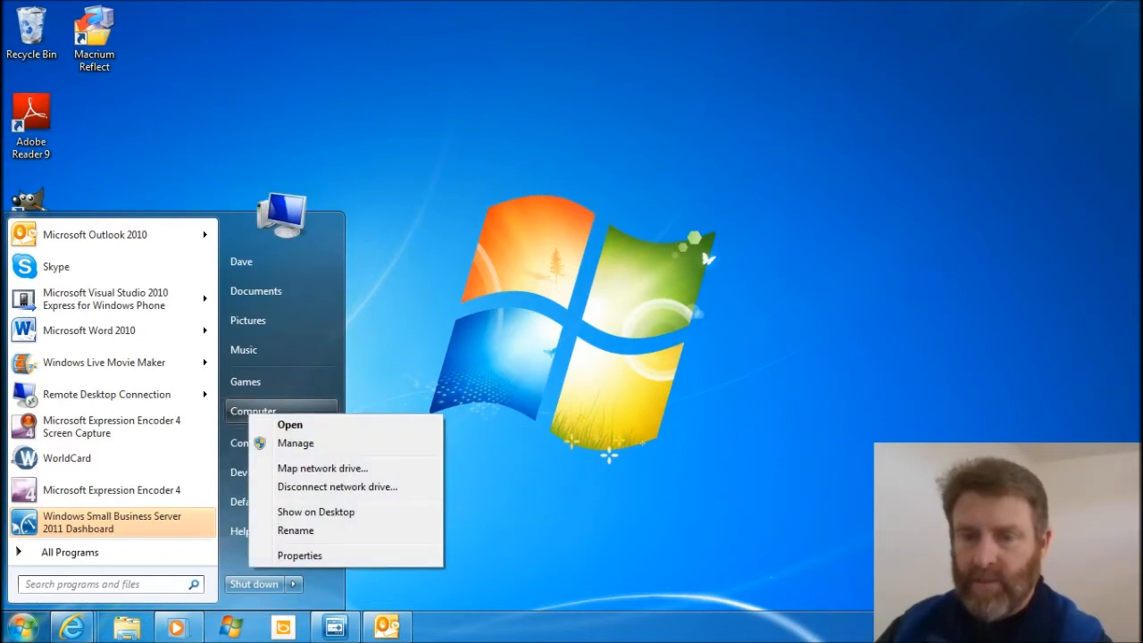
click(304, 555)
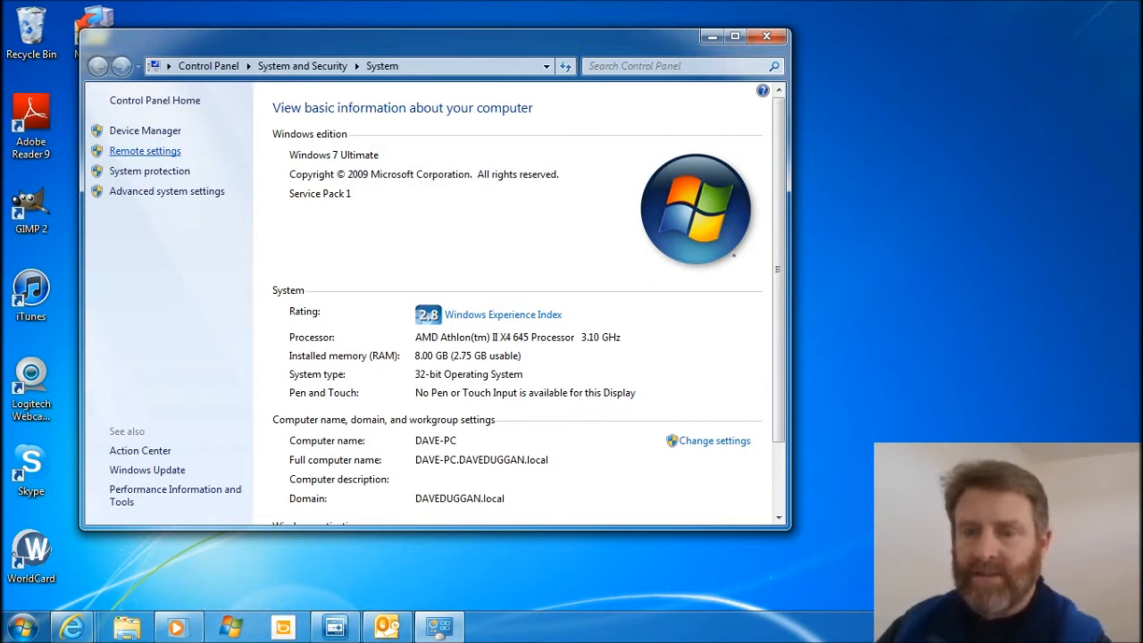
click(144, 150)
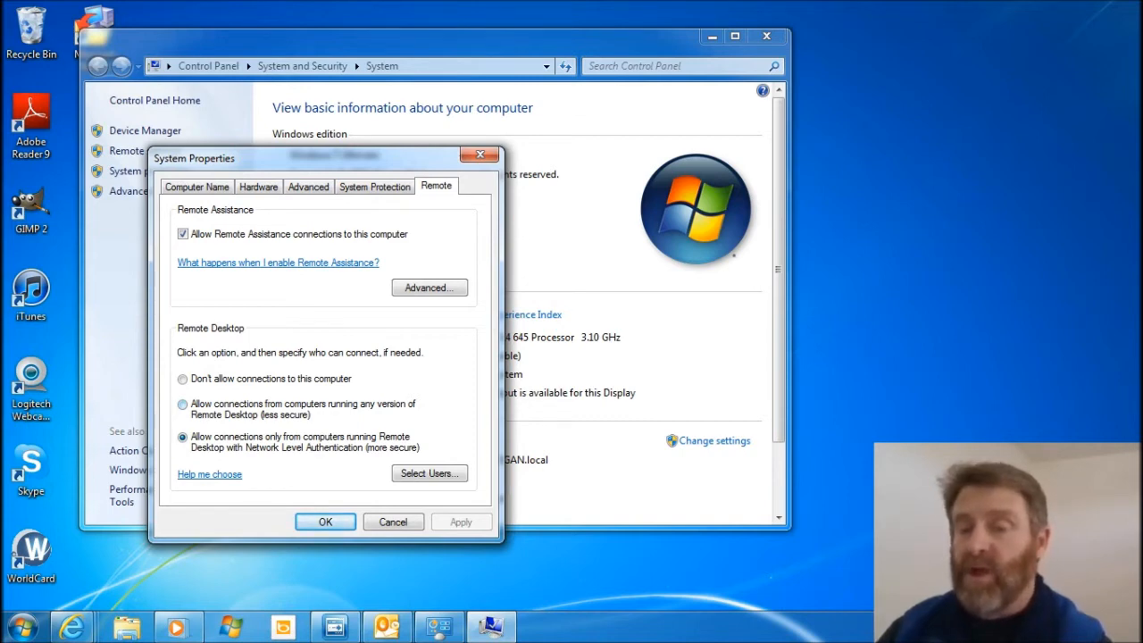
Check which users are allowed Remote Desktop access, and close the user list, remote settings and System window.
click(428, 473)
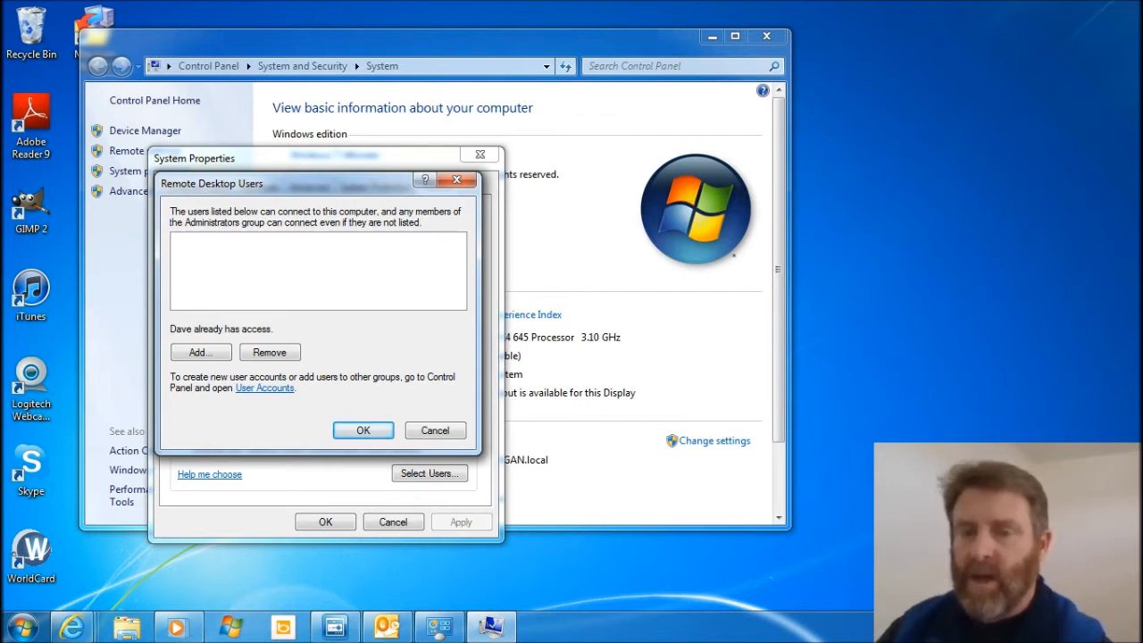
click(435, 430)
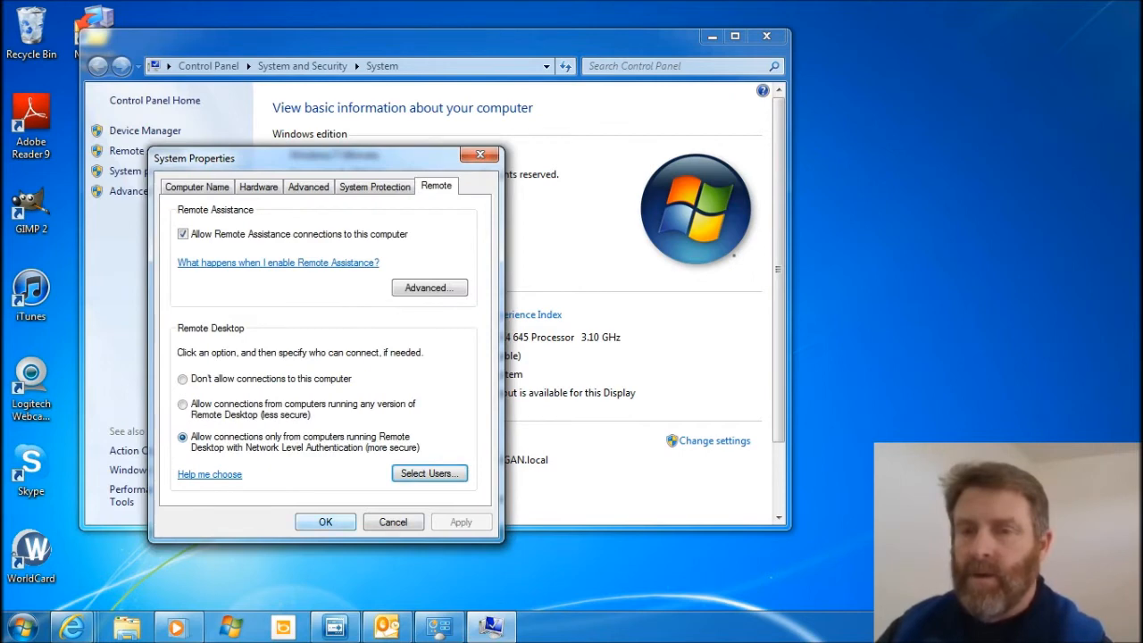
click(325, 522)
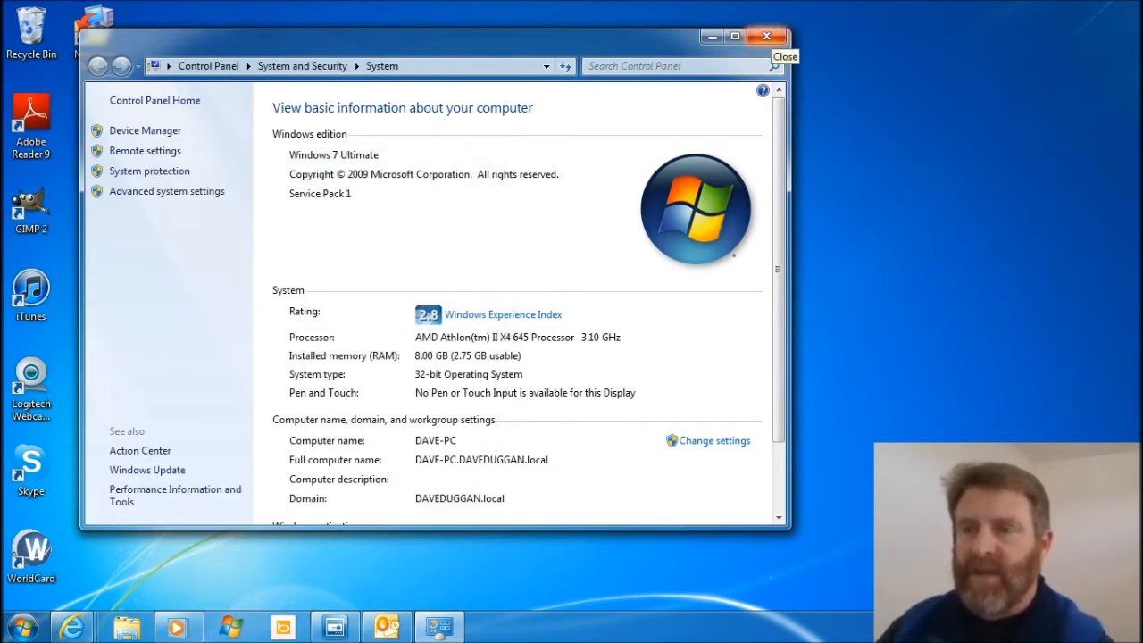
click(766, 37)
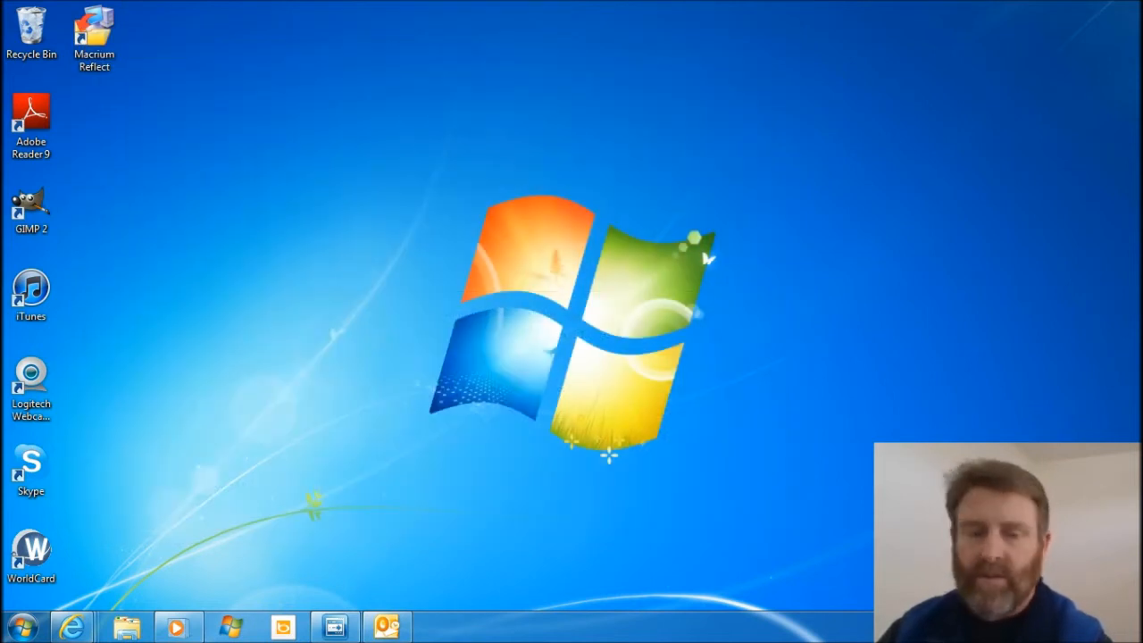
Search the programs for "remote", launch Remote Desktop Connection and start connecting to the computer Server.
click(22, 624)
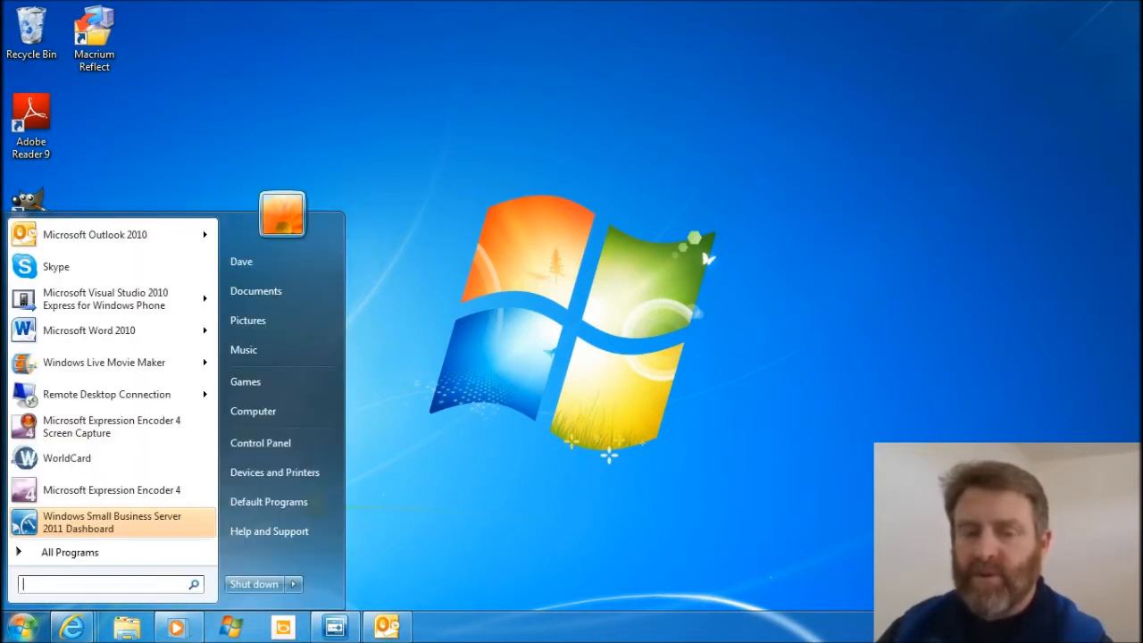
text(remo)
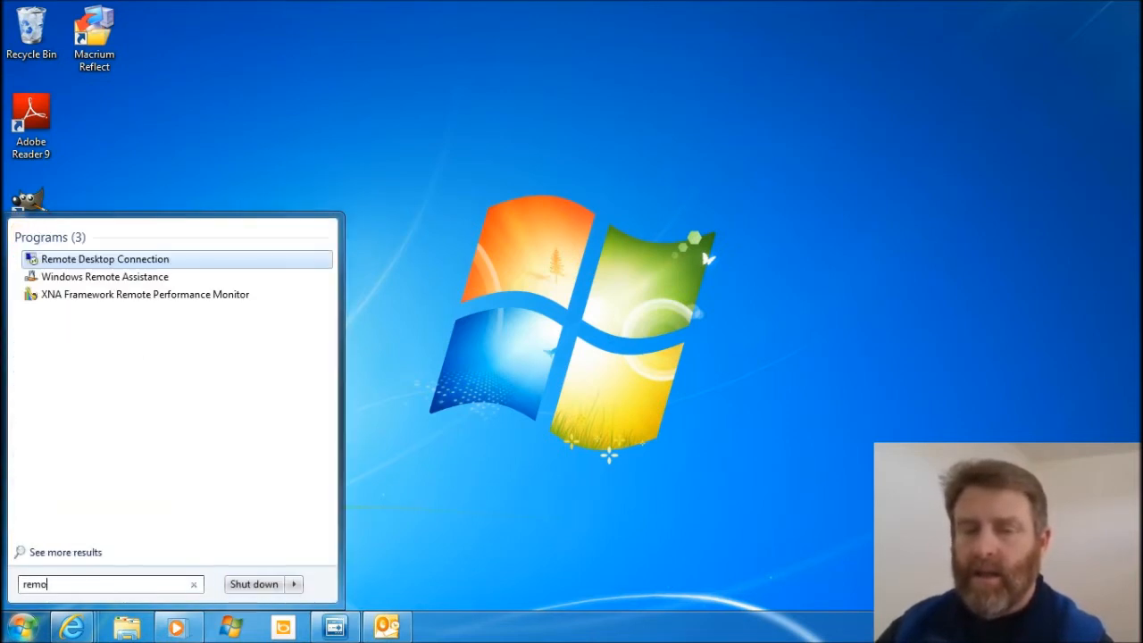
text(te)
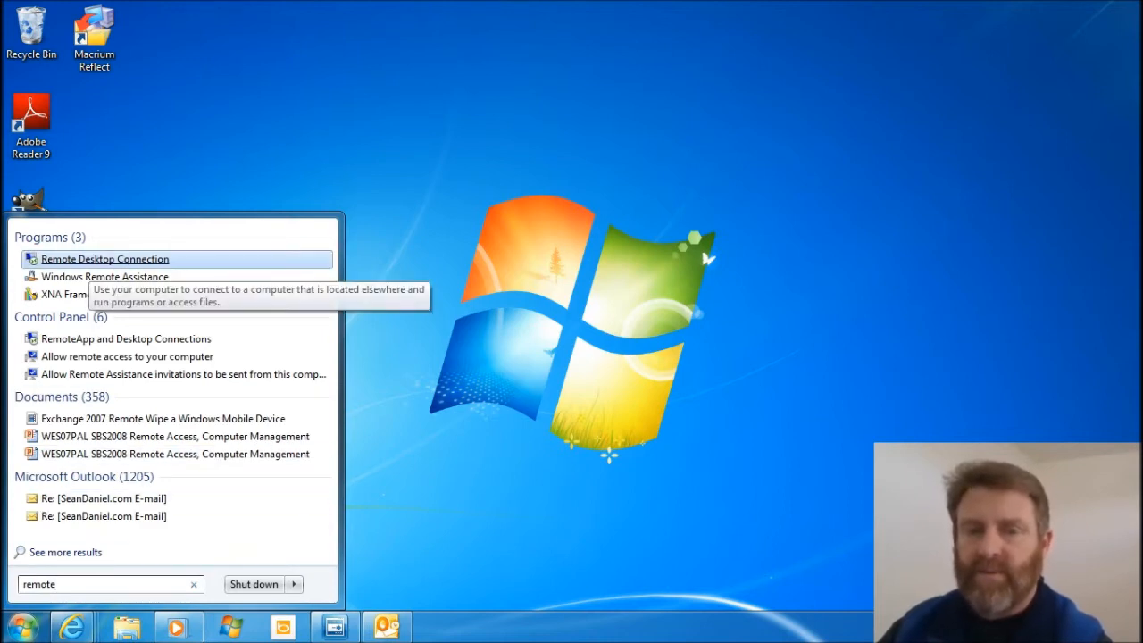
key(Return)
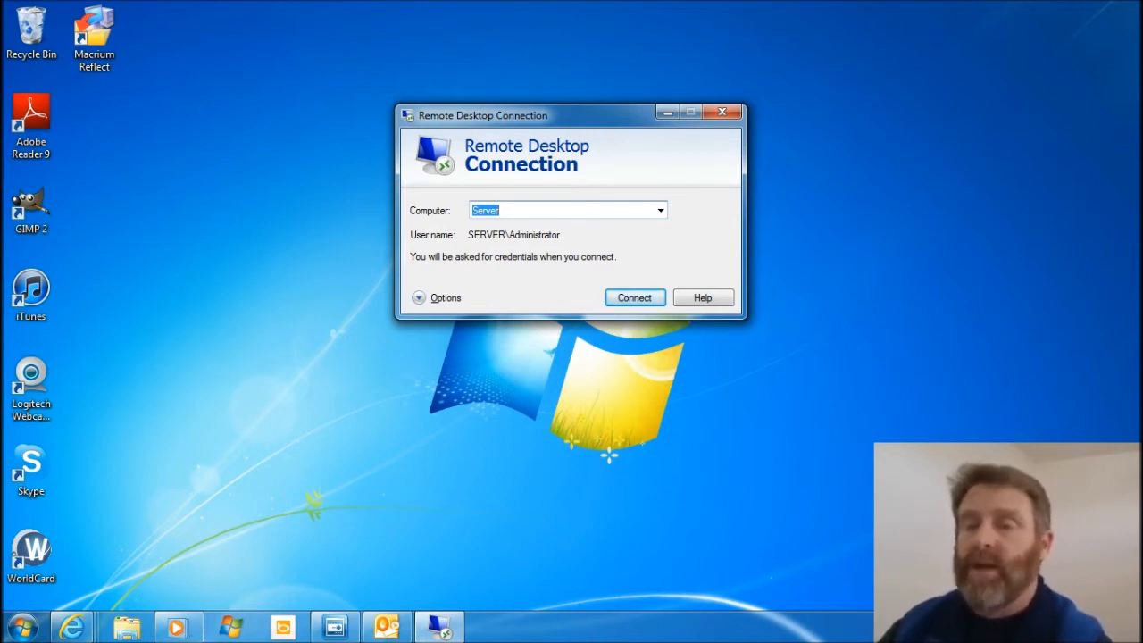
key(Return)
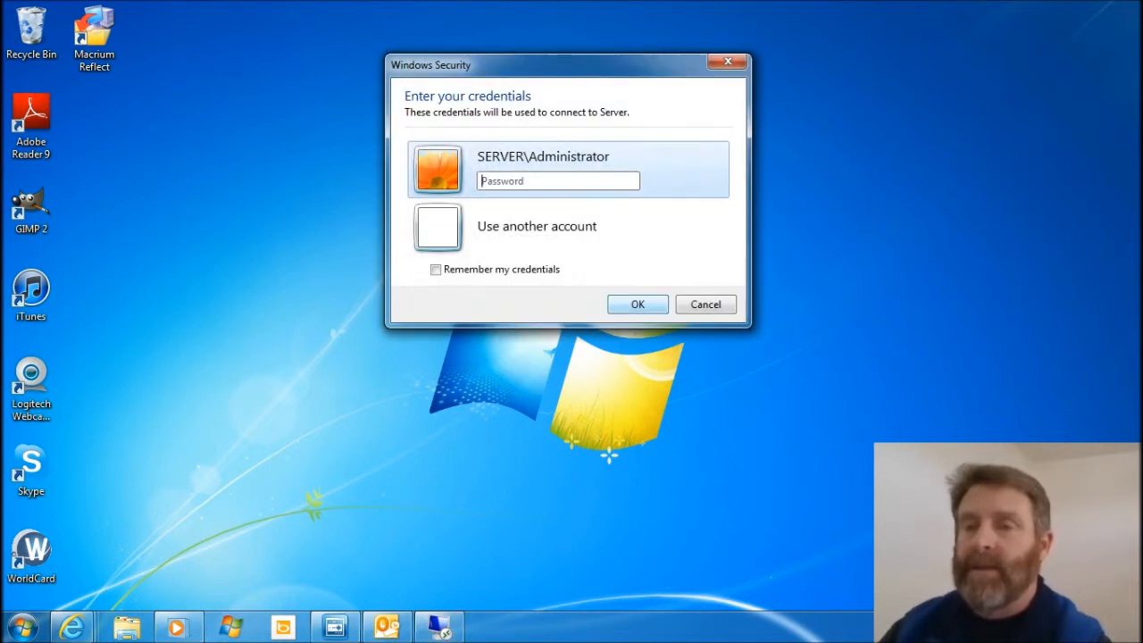
Enter the password for the SERVER\Administrator account and agree to connect despite the certificate errors.
click(558, 181)
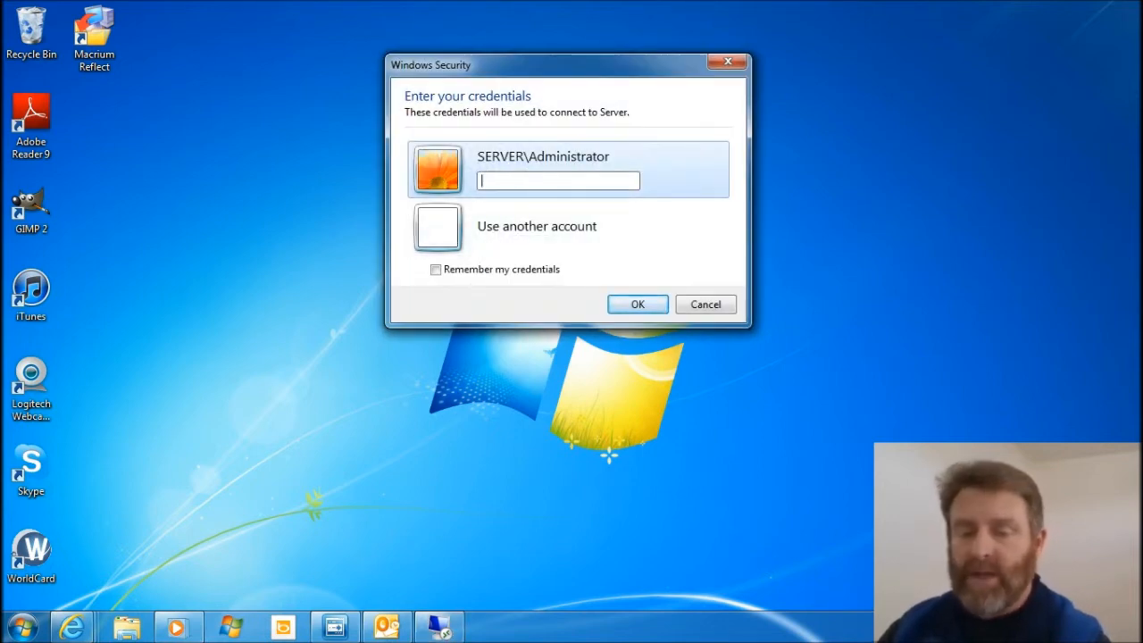
text(•)
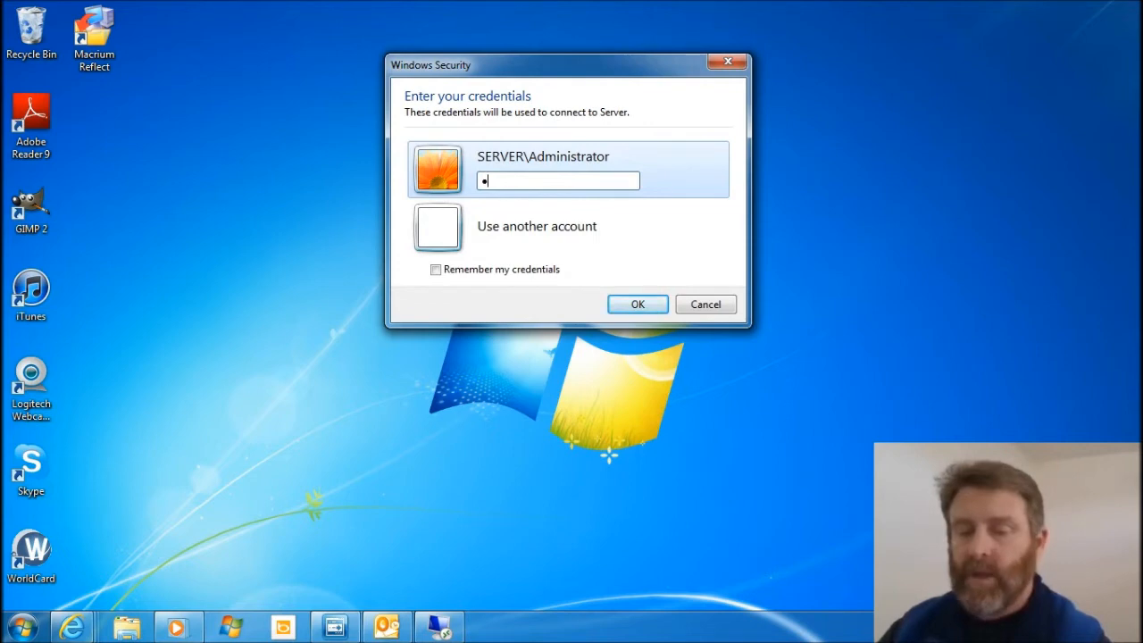
text(•••••••)
key(Return)
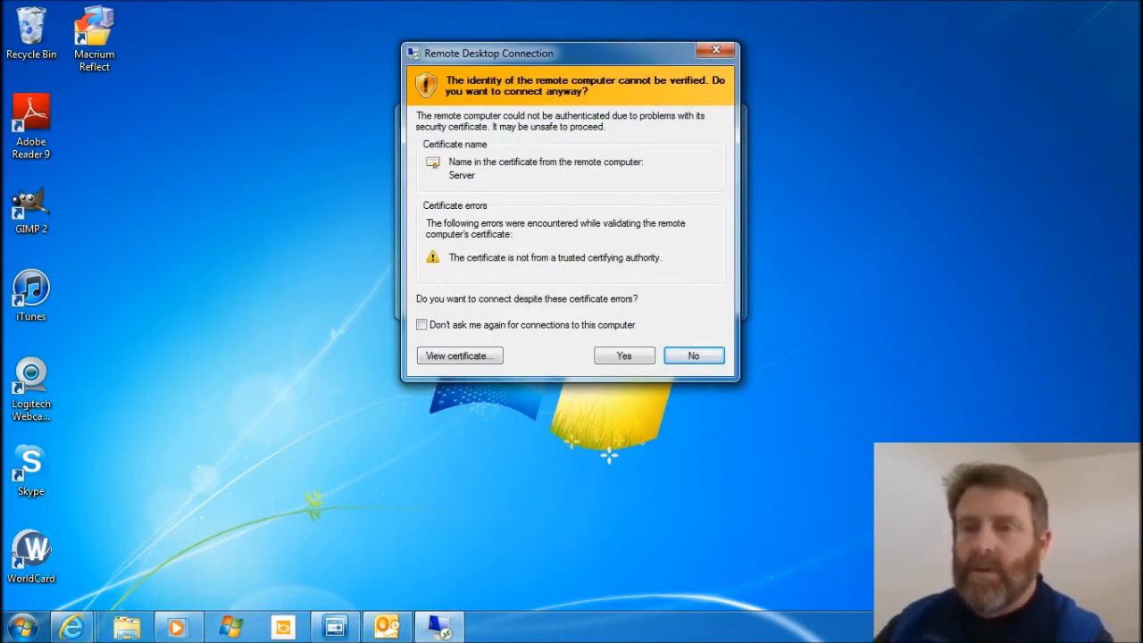
drag(572, 53, 542, 72)
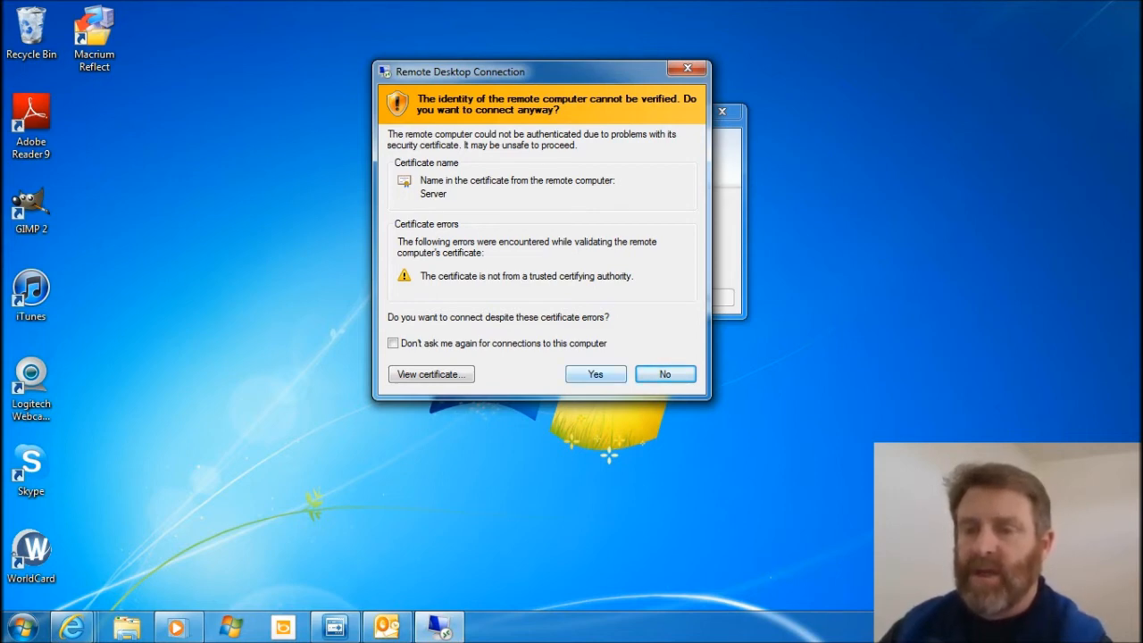
click(595, 374)
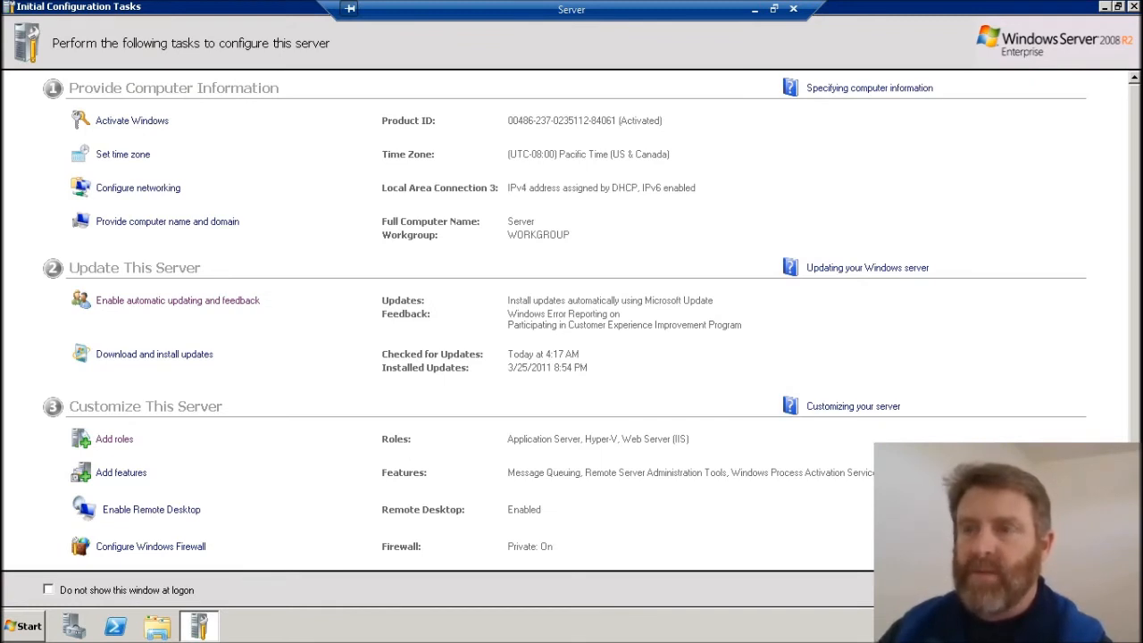
Minimize and restore the remote Server session, and log off from the server.
click(755, 9)
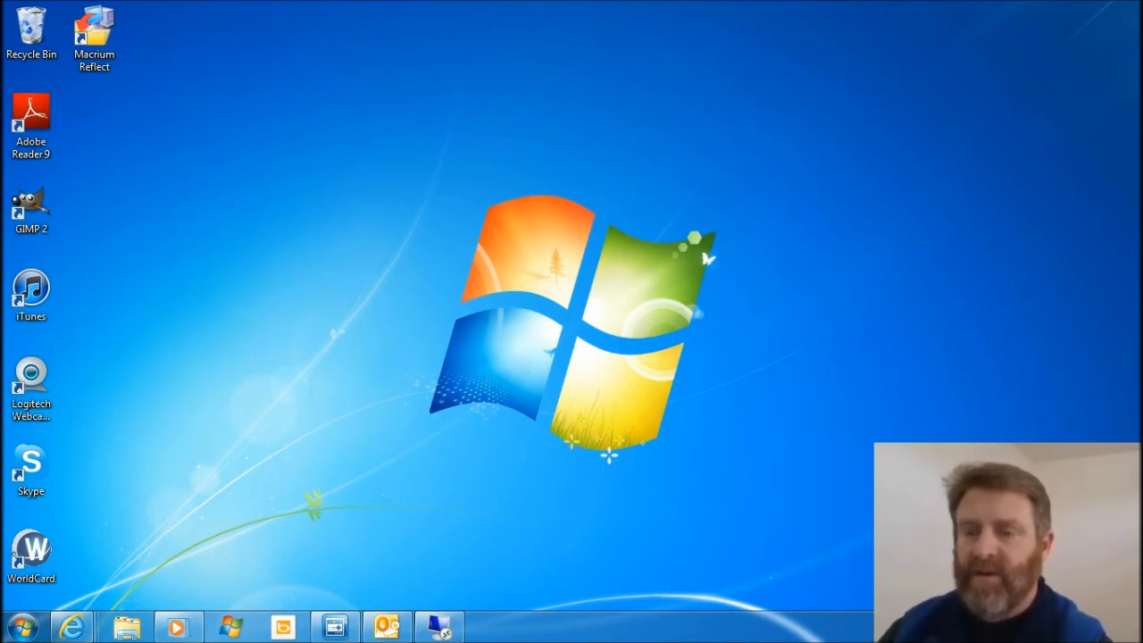
mouse_move(438, 627)
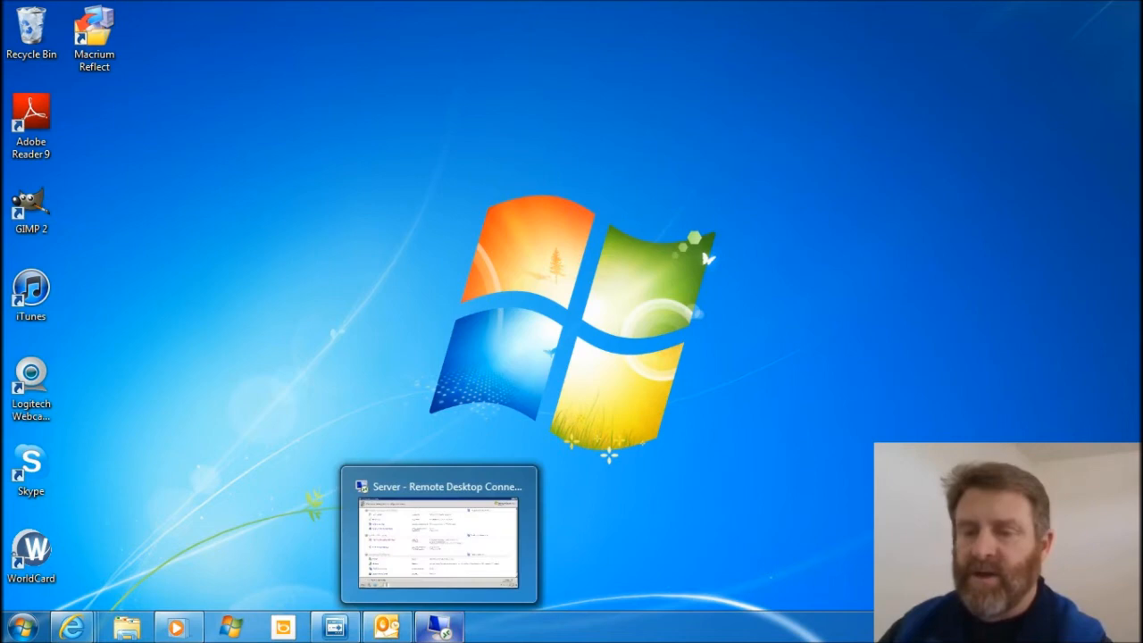
click(439, 627)
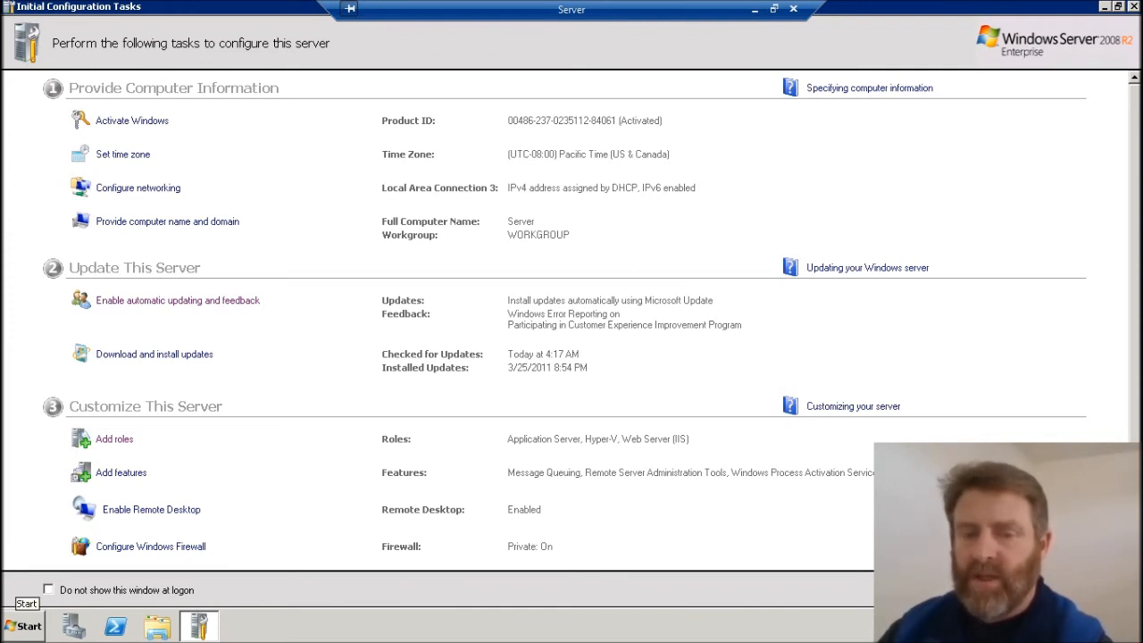
click(25, 624)
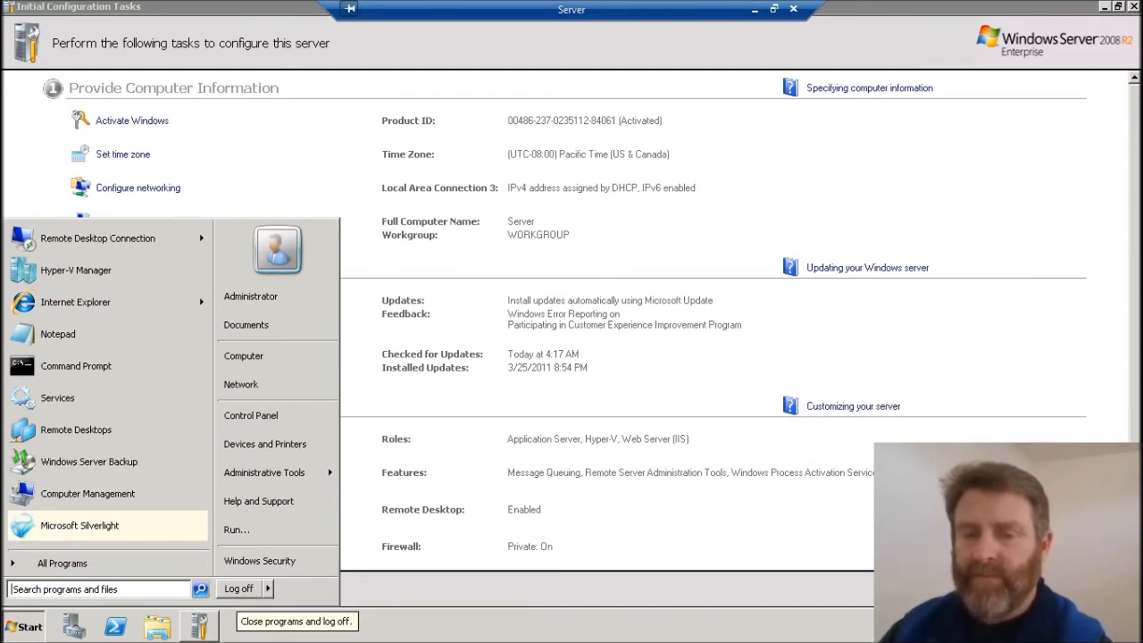
click(239, 589)
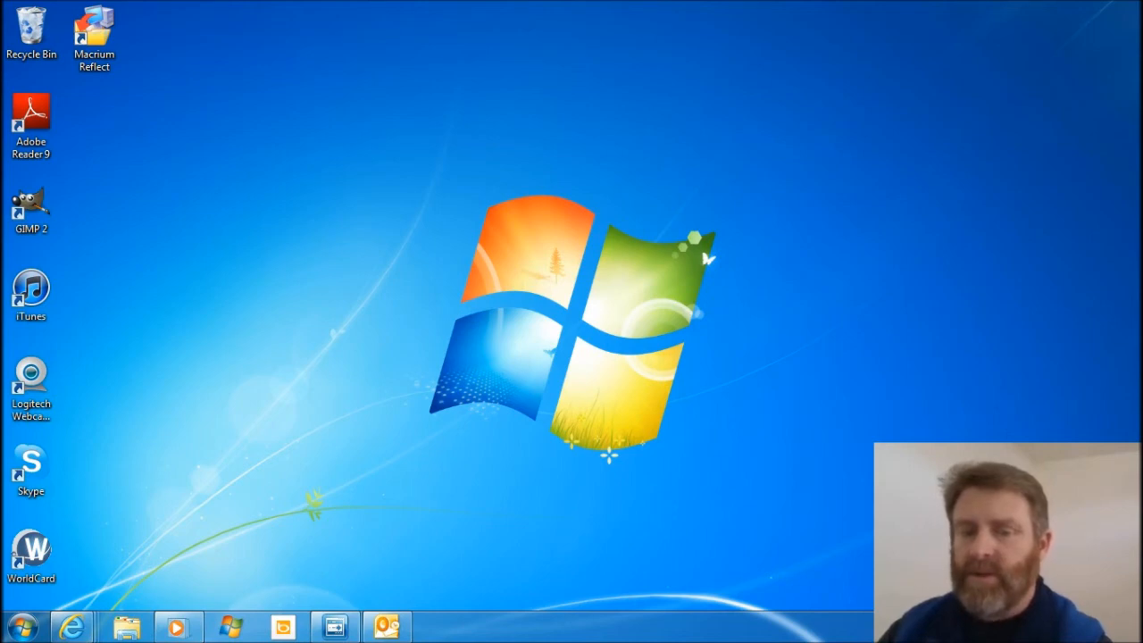
Open a new Internet Explorer window and load the router's setup page at 192.168.1.1.
right_click(72, 625)
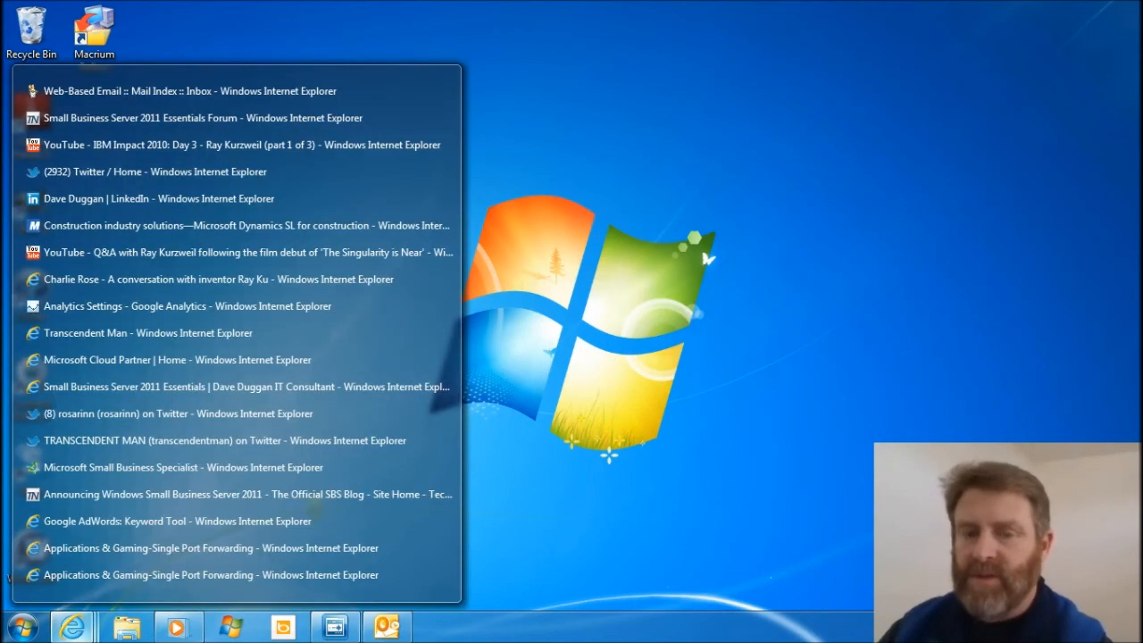
right_click(72, 628)
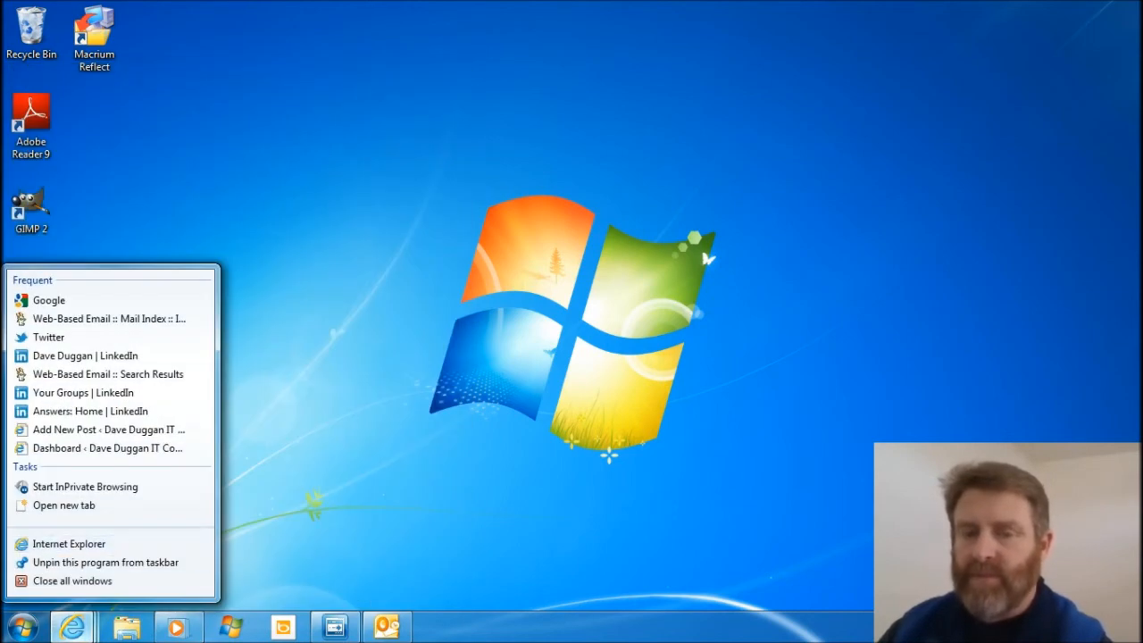
click(69, 543)
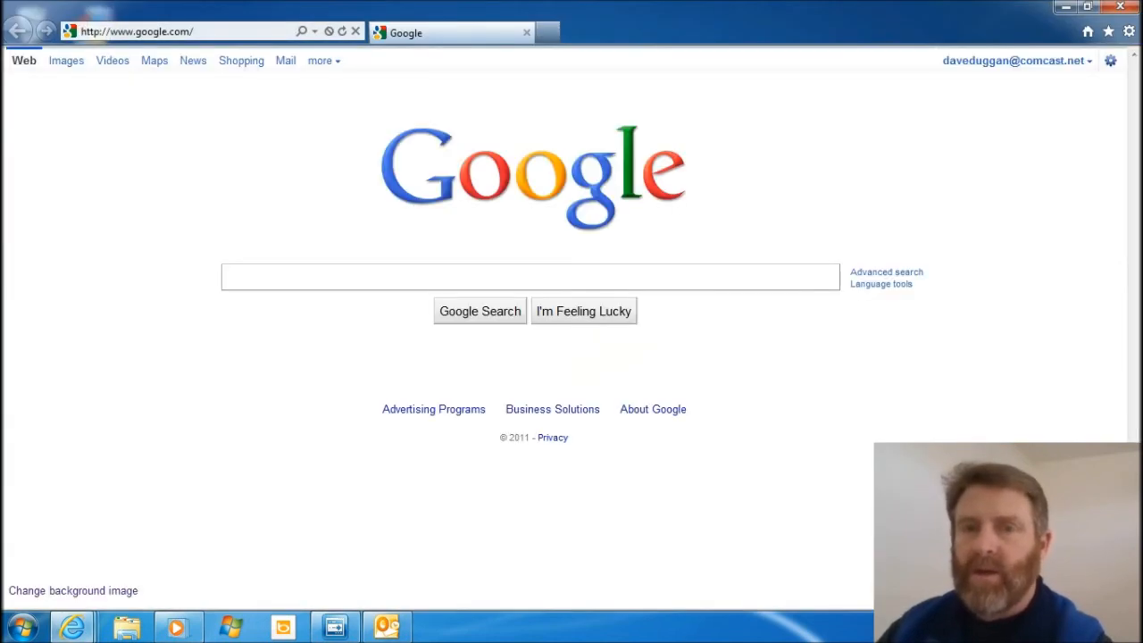
click(178, 31)
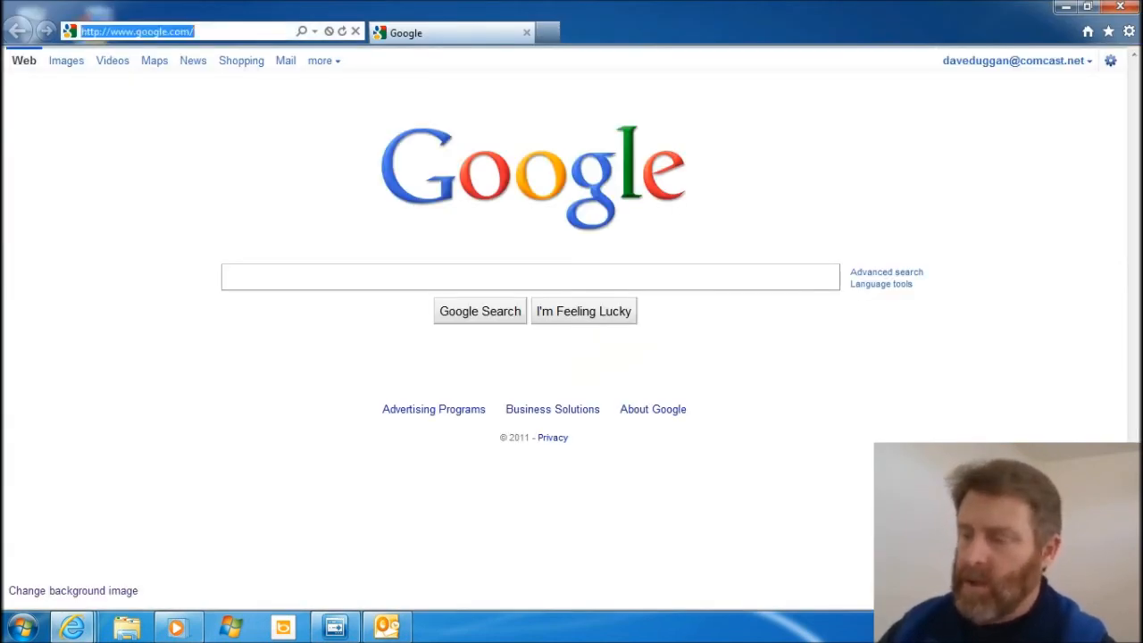
text(19)
key(Return)
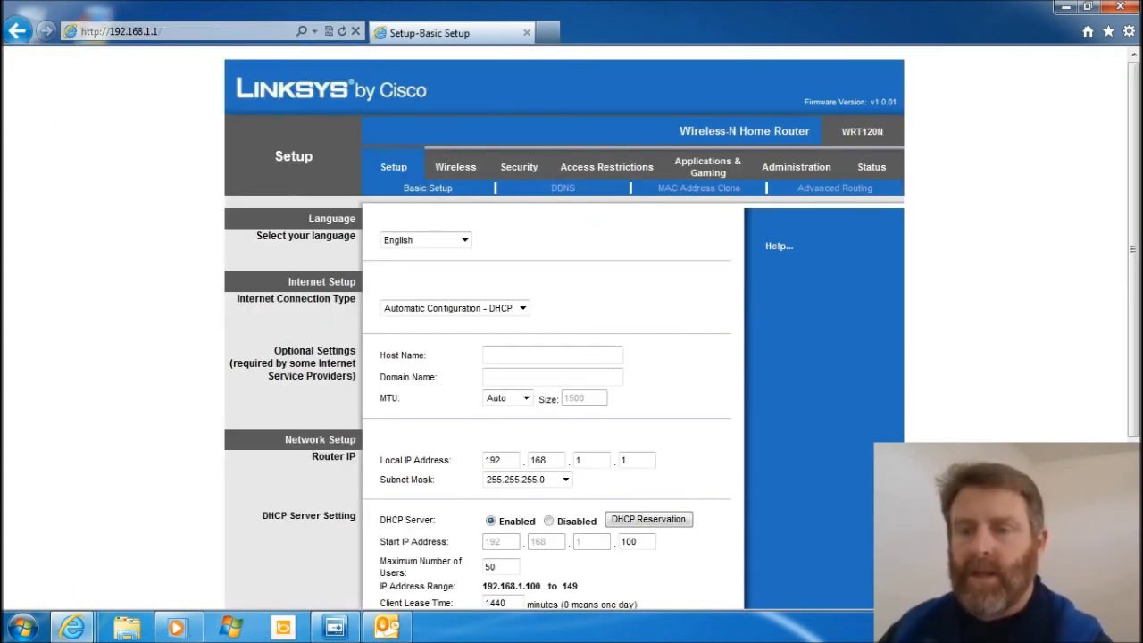
Look over the router's basic setup and open the Single Port Forwarding settings under Applications & Gaming.
scroll(571, 327, down, 1)
scroll(571, 328, up, 1)
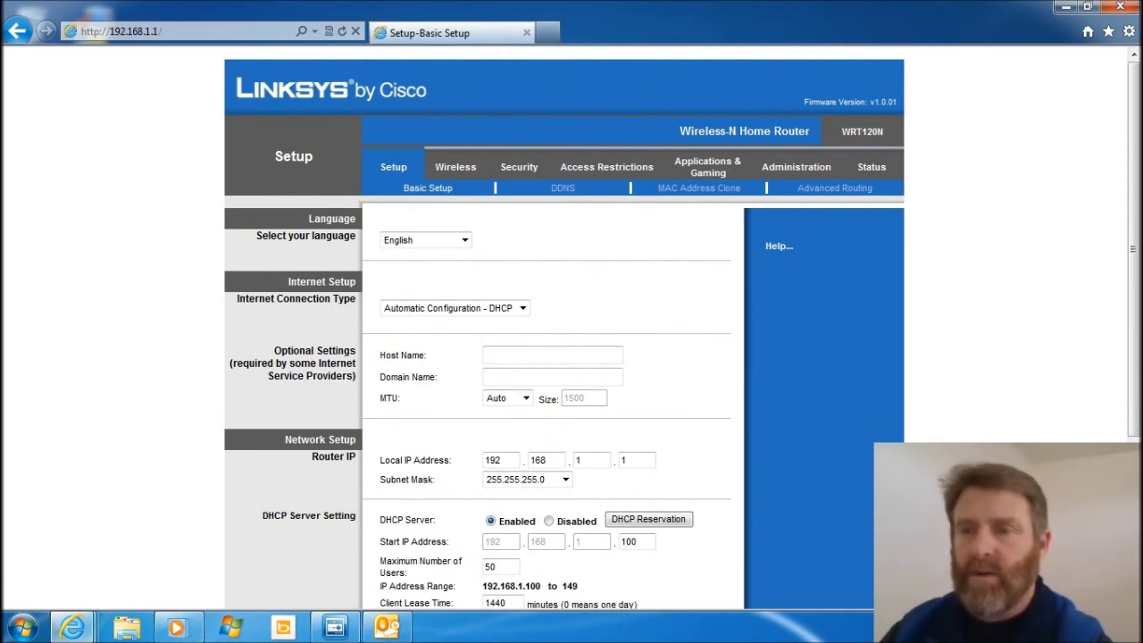
click(706, 166)
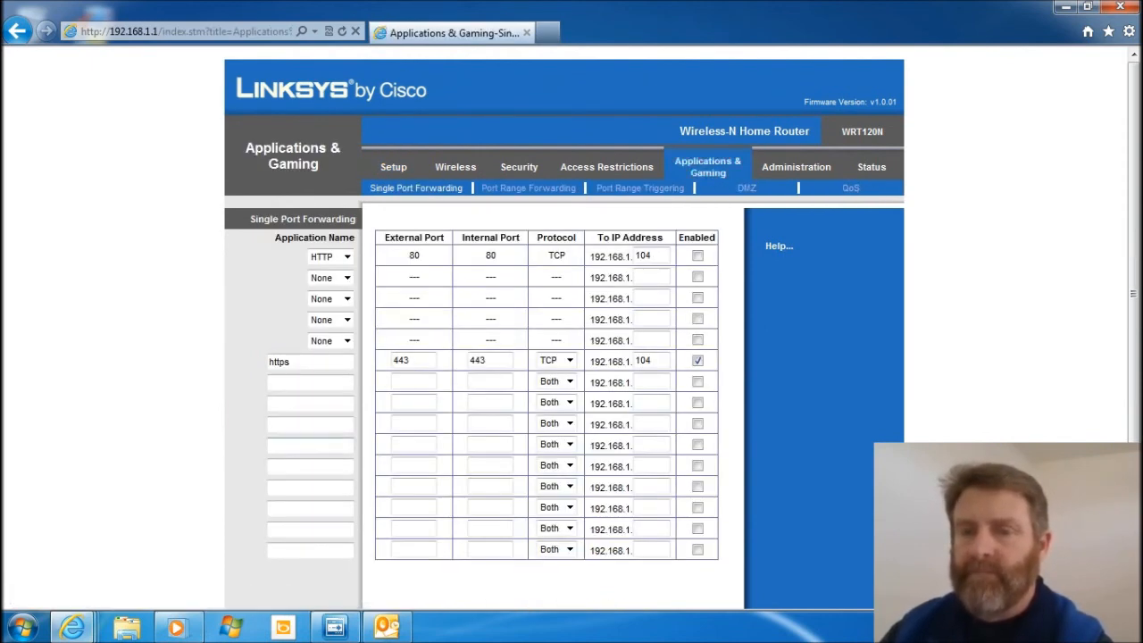
Add a port forwarding entry named "remote" below https, with external and internal ports both 3389.
click(310, 382)
text(remote)
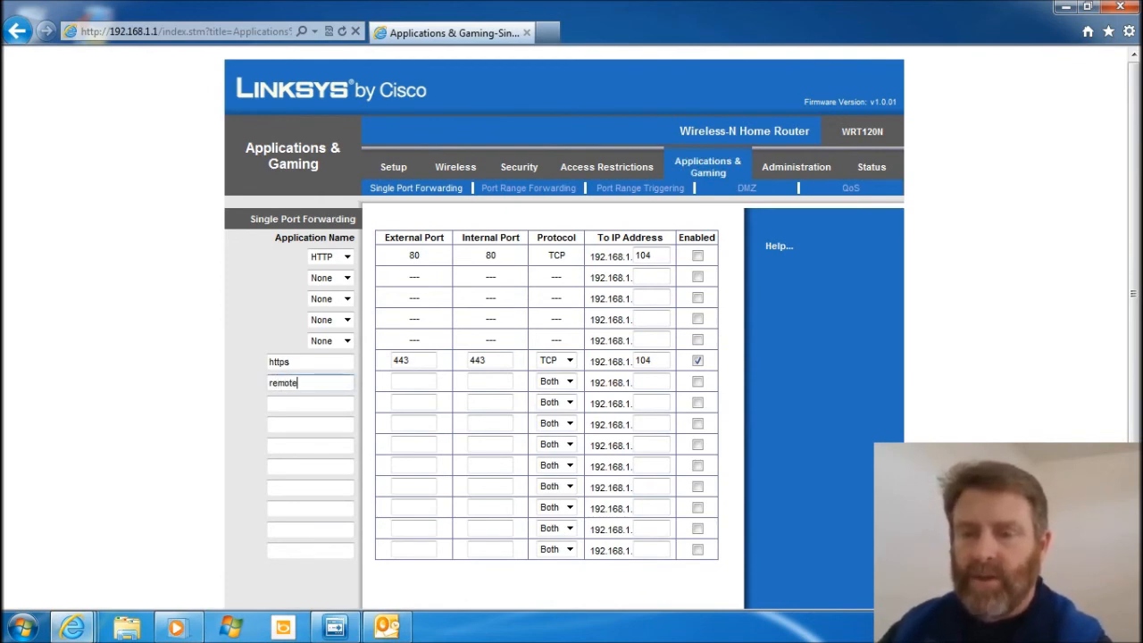
key(Tab)
text(3389)
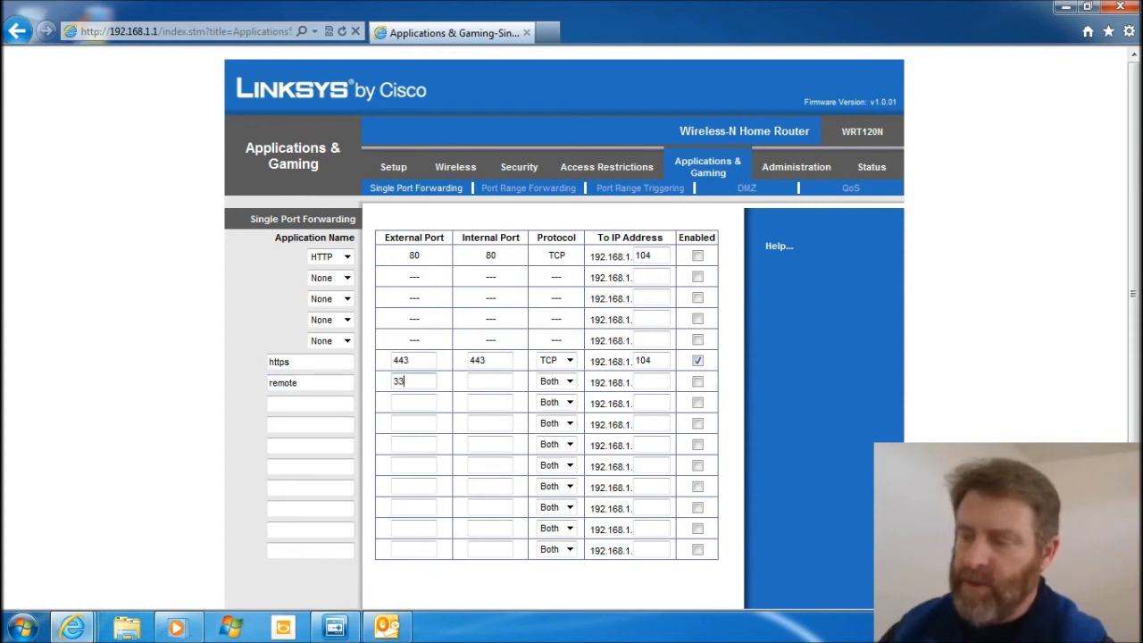
key(Tab)
text(3389)
key(Tab)
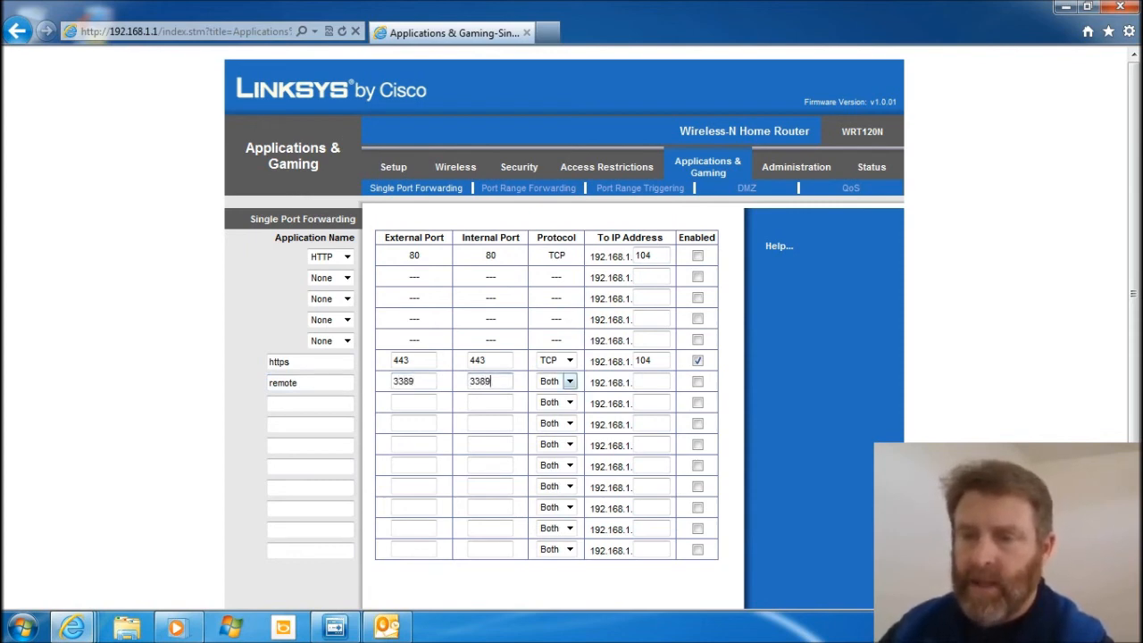
Set the remote entry's protocol to TCP and its destination IP address to 192.168.1.104.
key(alt+Down)
key(Up)
key(Up)
key(Return)
key(Tab)
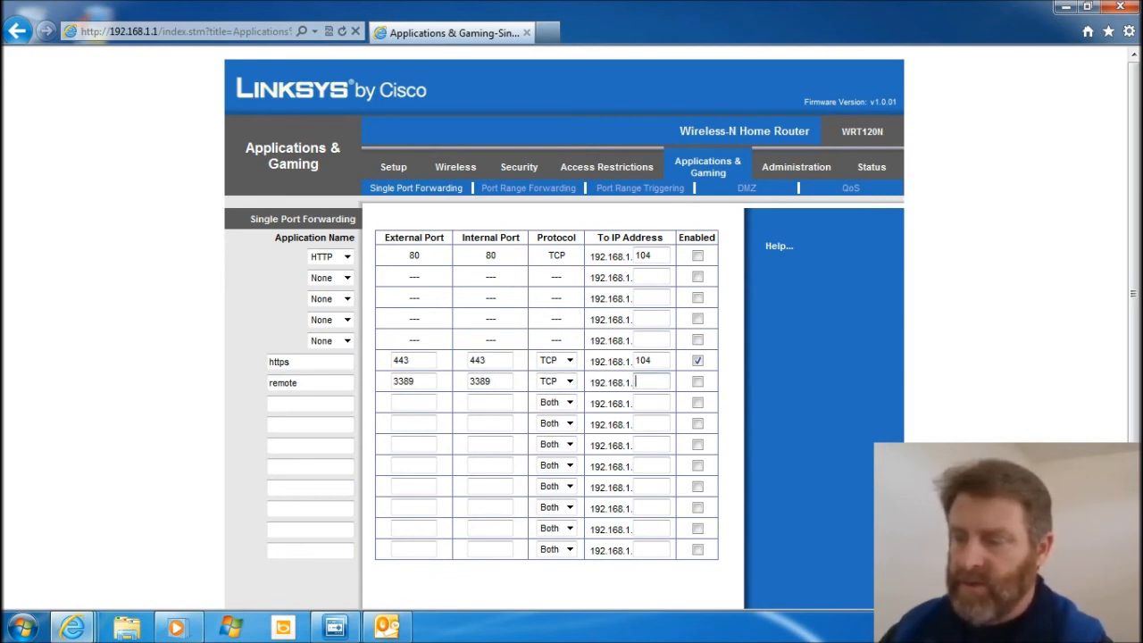
text(104)
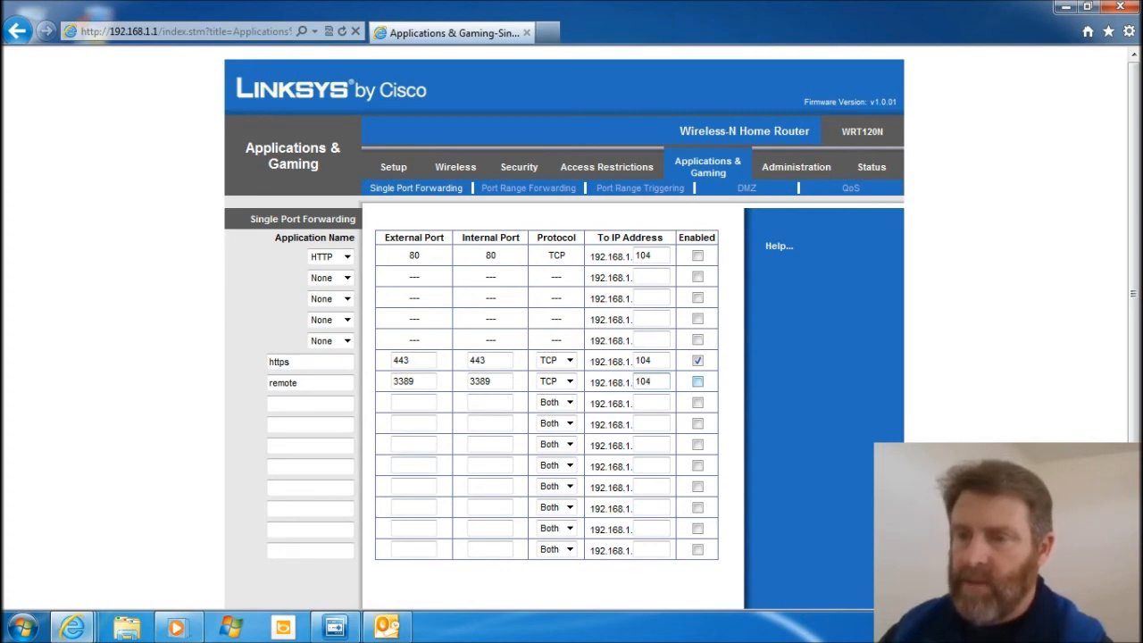
Enable the remote forwarding entry, look at the options for saving the settings, and disable the entry again.
click(697, 382)
scroll(698, 381, down, 2)
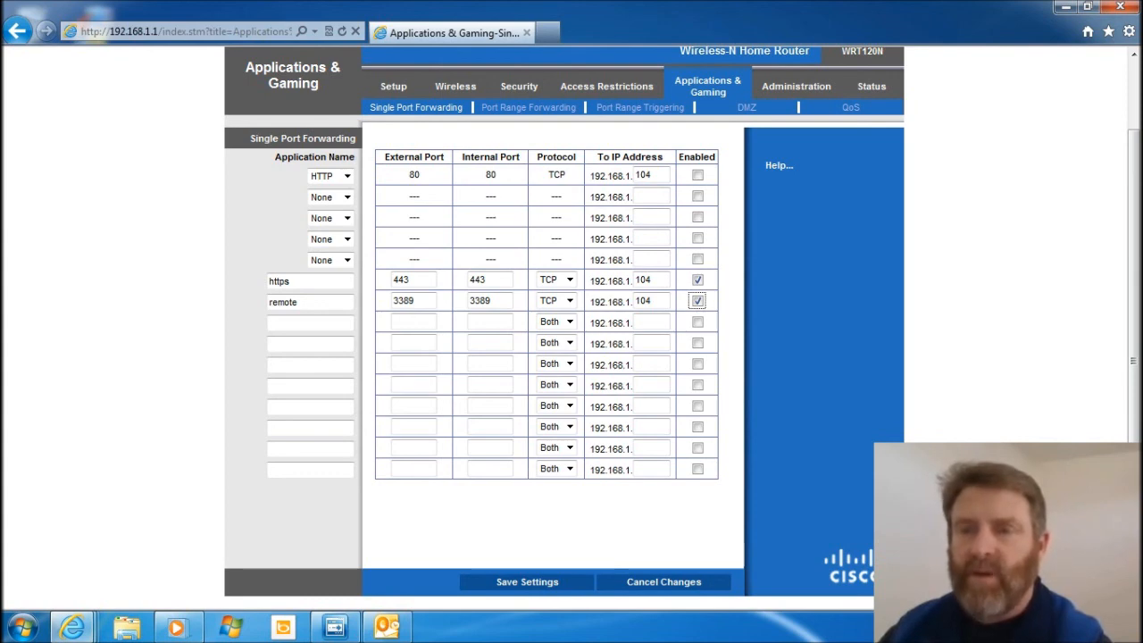
scroll(572, 321, up, 2)
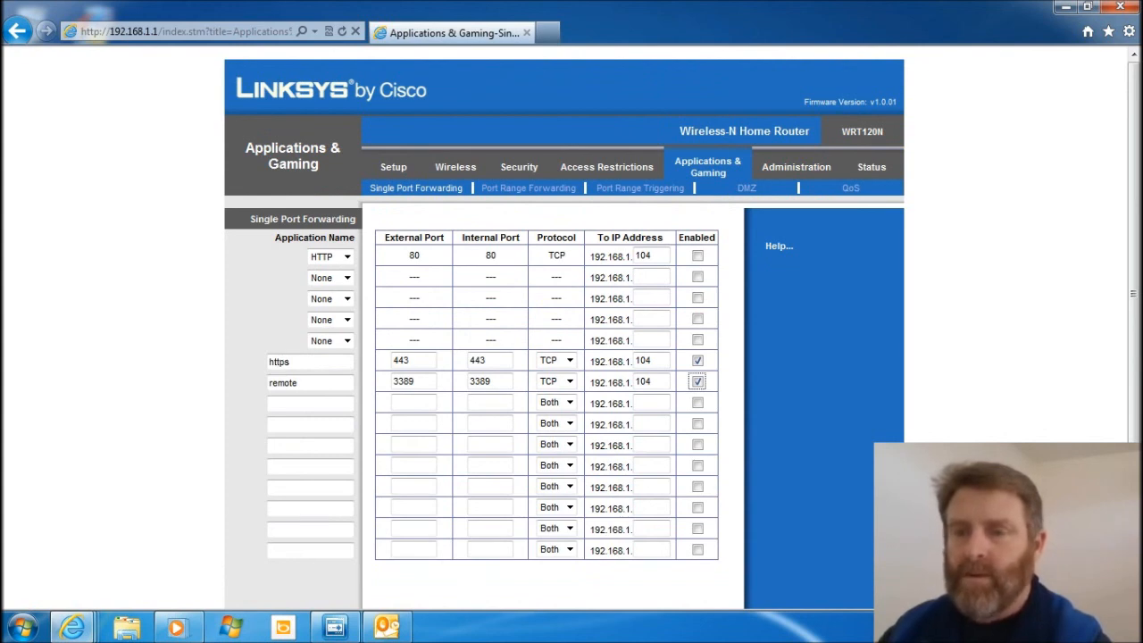
click(697, 381)
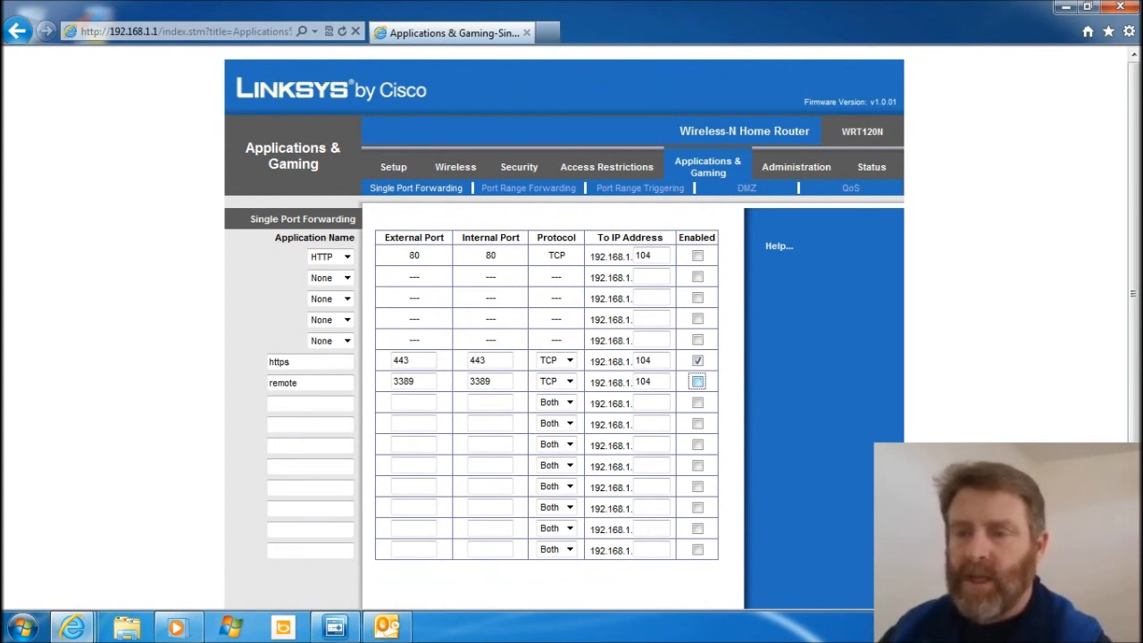